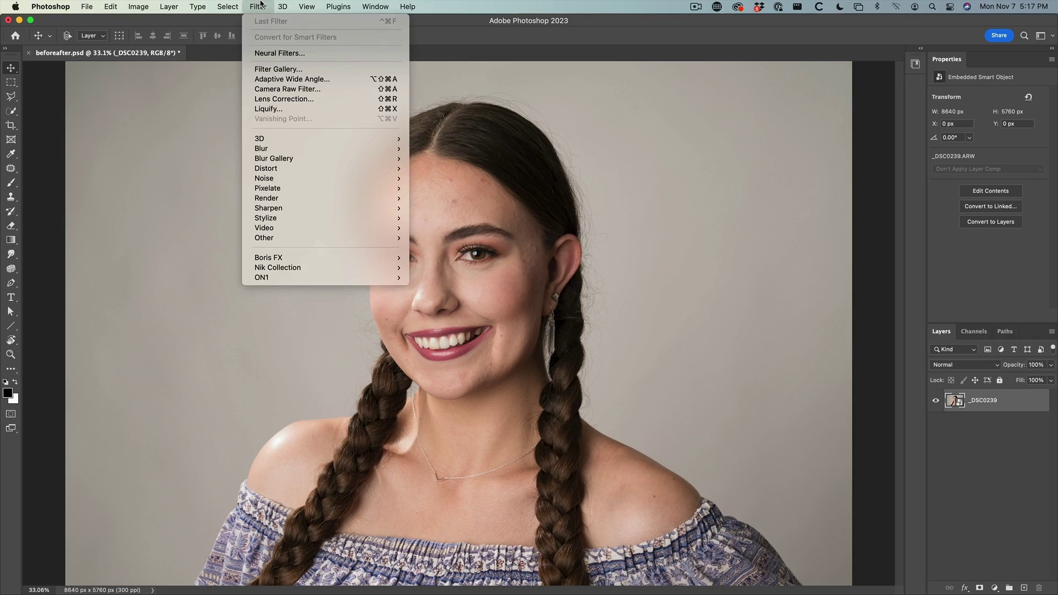
- Open the beforeafter.psd portrait in Camera Raw Filter from the Filter menu
click(267, 88)
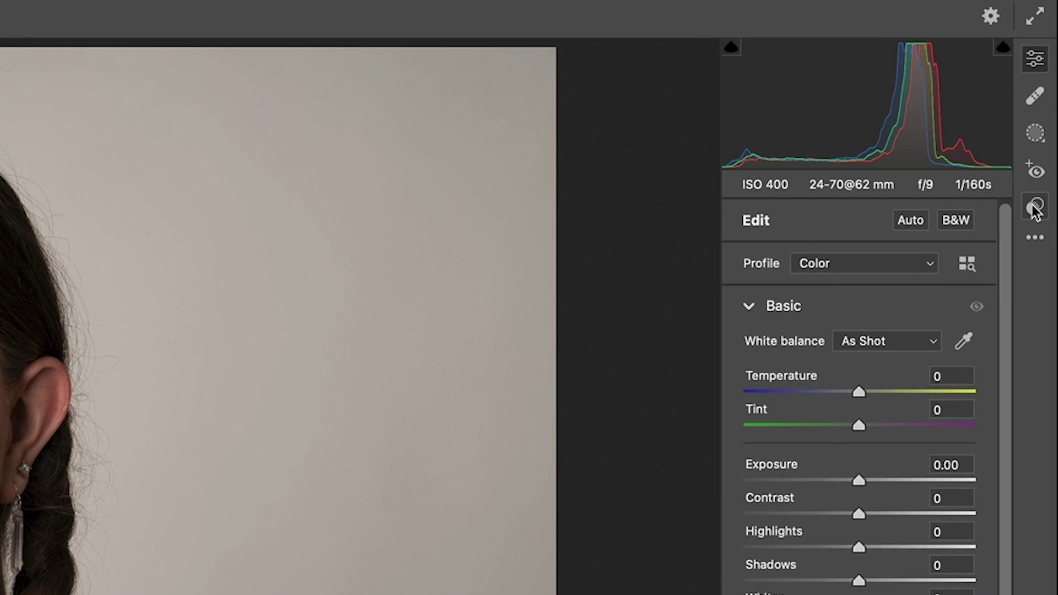
- Show the preset collections, then switch to the Masking panel showing the detected person
click(1035, 208)
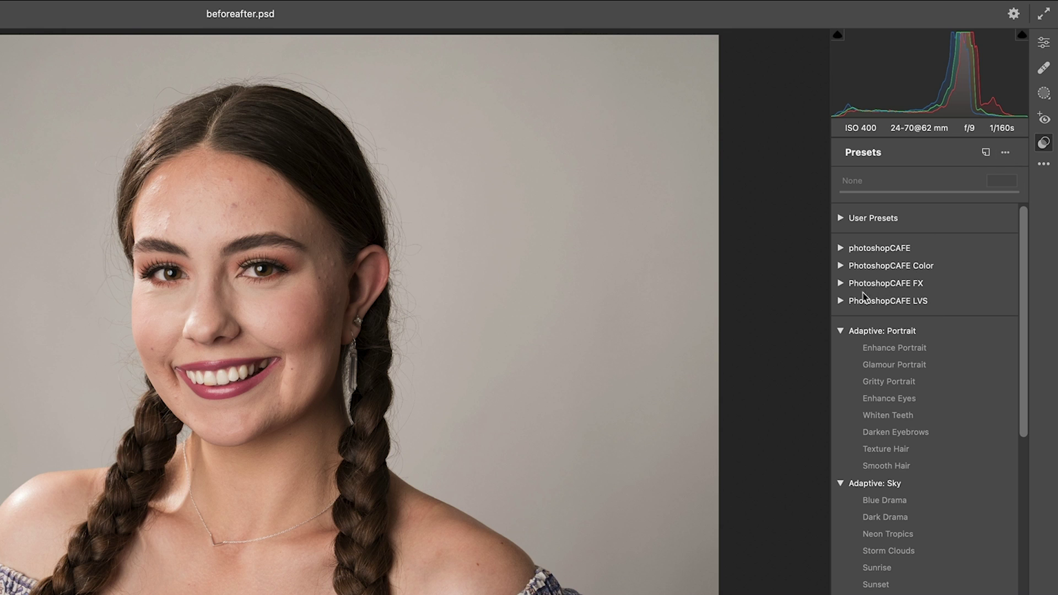
click(1045, 94)
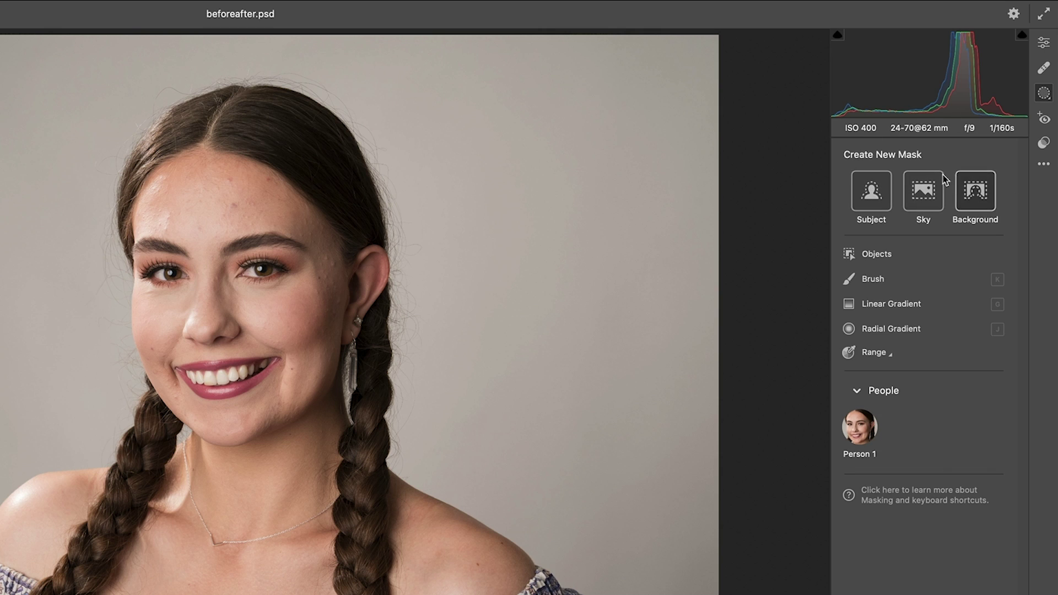
- Start a new mask from the detected Person 1 under People
mouse_move(883, 415)
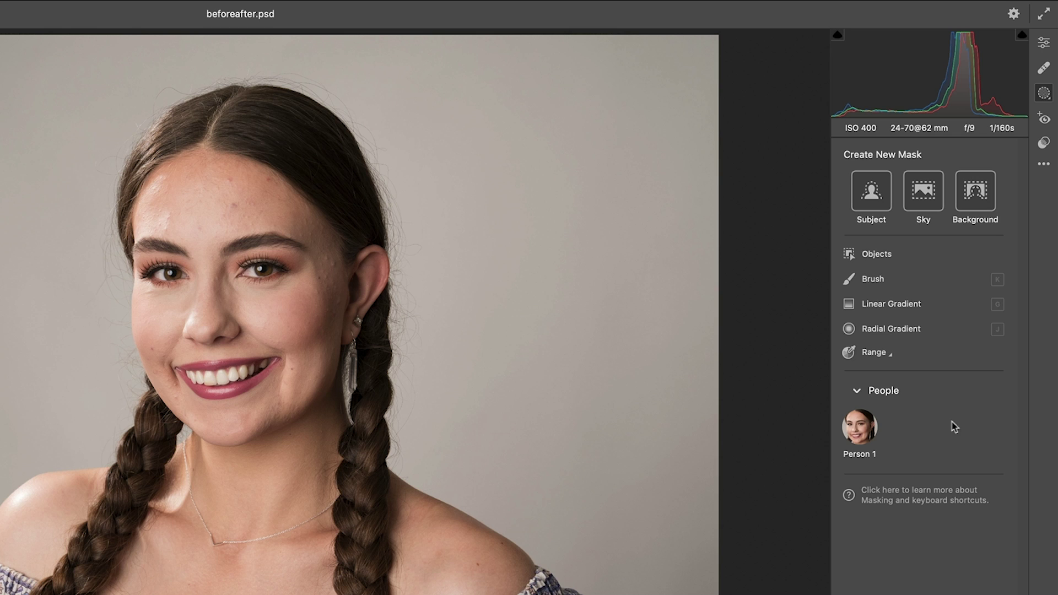
click(873, 433)
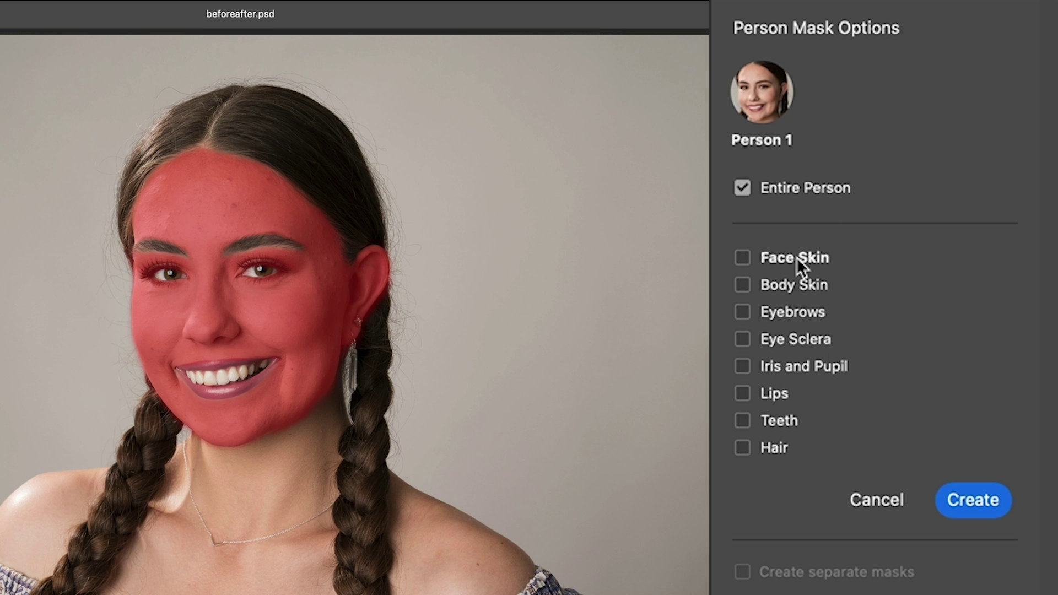
- Mask Face Skin, Eye Sclera, Iris and Pupil, Teeth and Hair as five separate masks
click(796, 257)
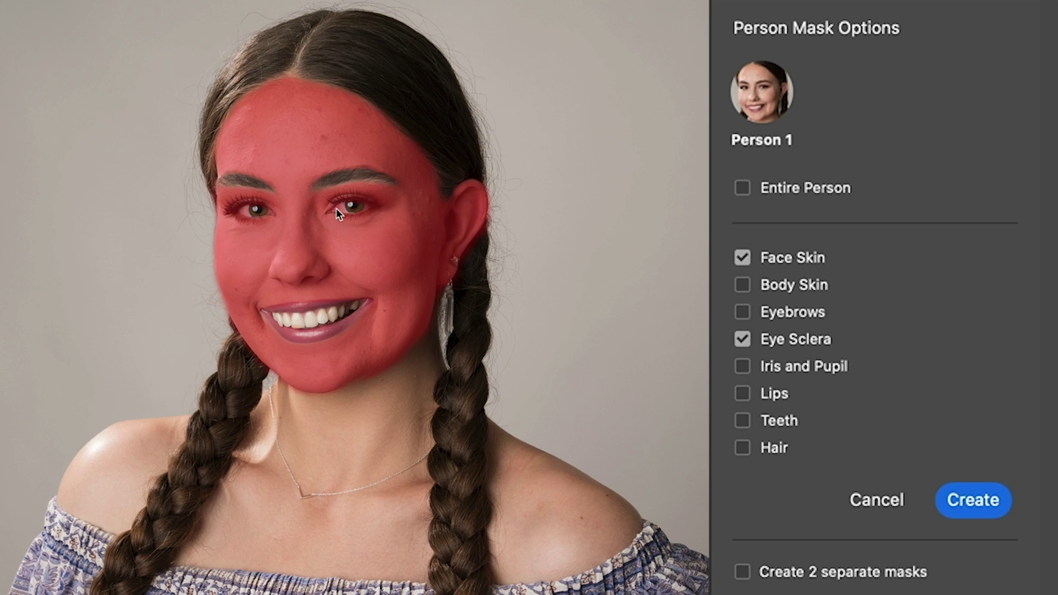
click(799, 366)
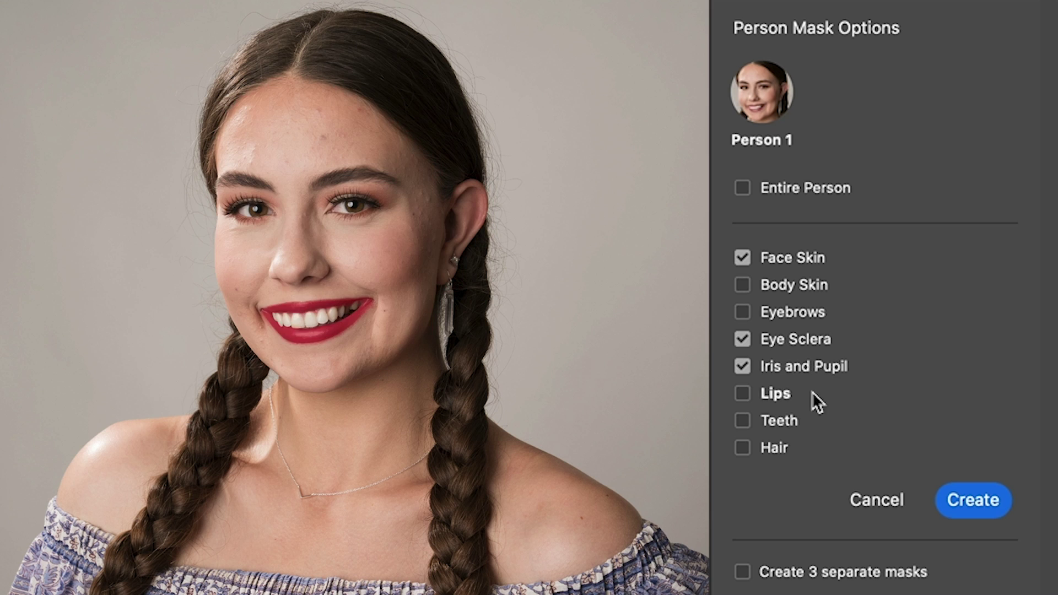
click(788, 419)
click(772, 446)
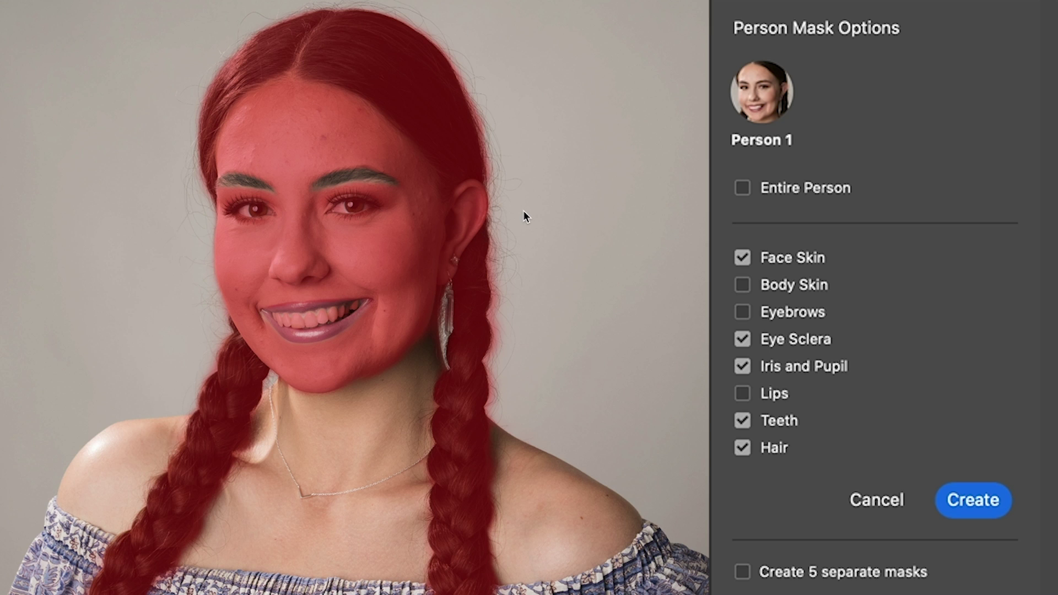
click(783, 573)
click(970, 499)
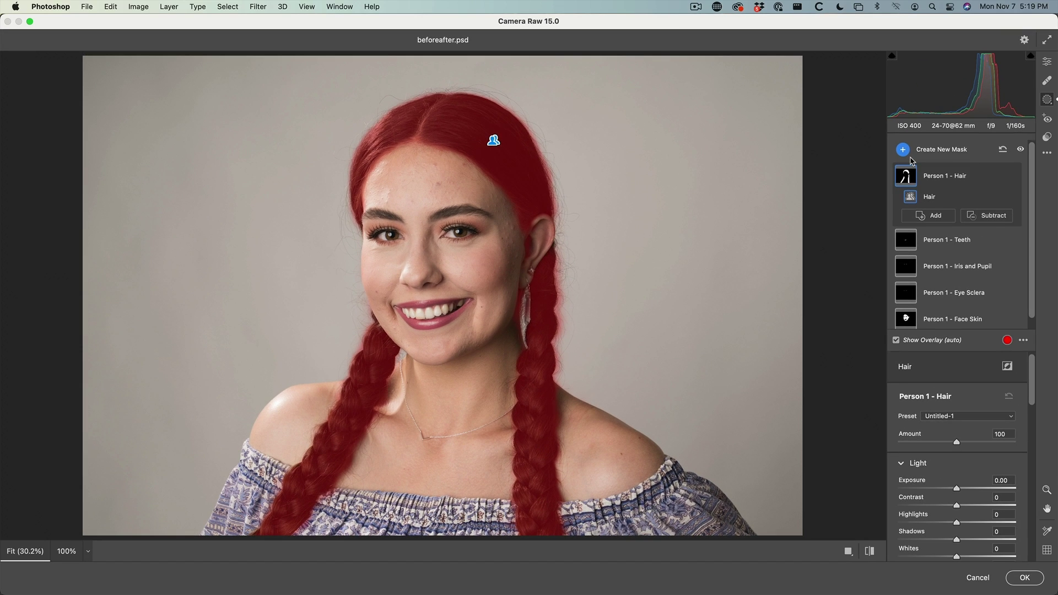
- Return to the Edit adjustments and set the preview zoom to 50%
click(911, 160)
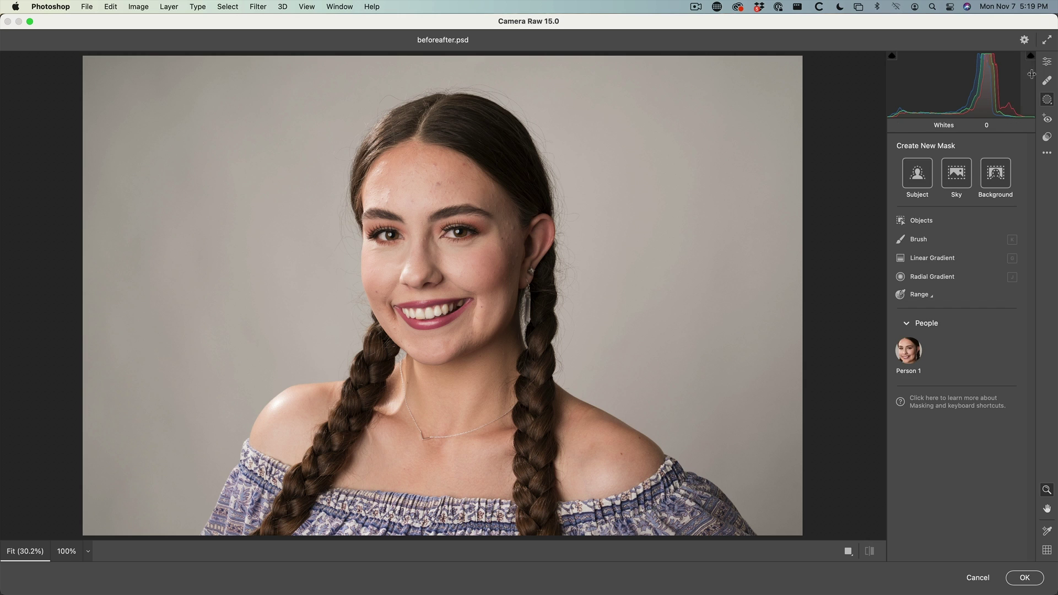
click(1047, 62)
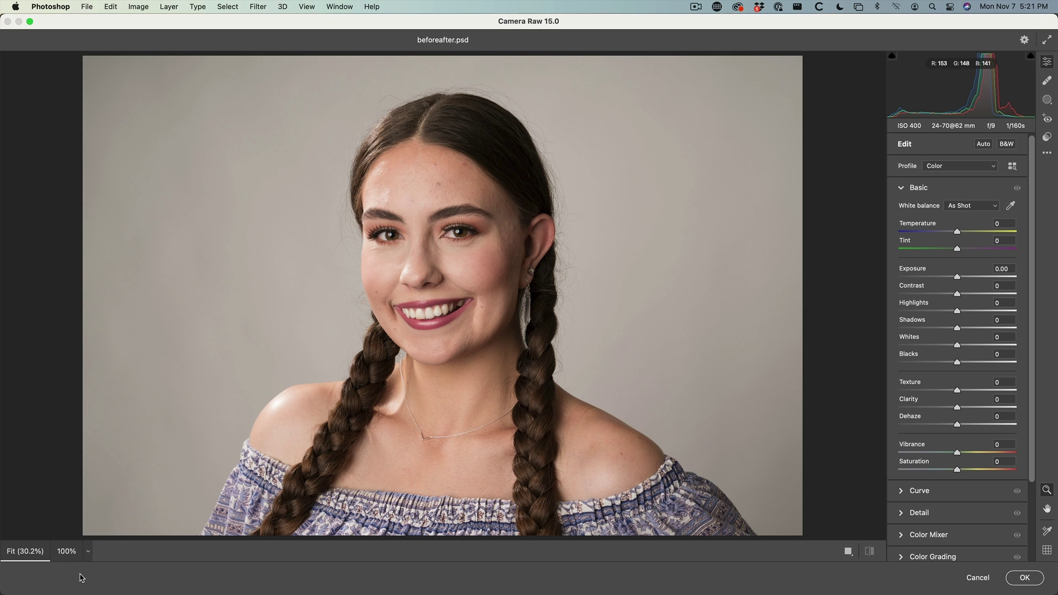
click(88, 553)
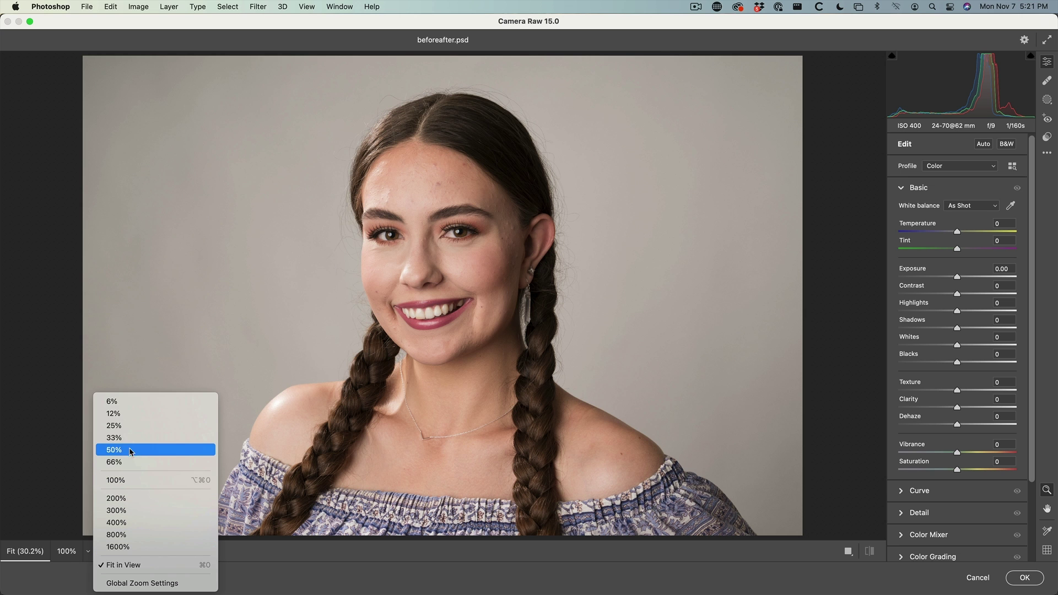
click(205, 450)
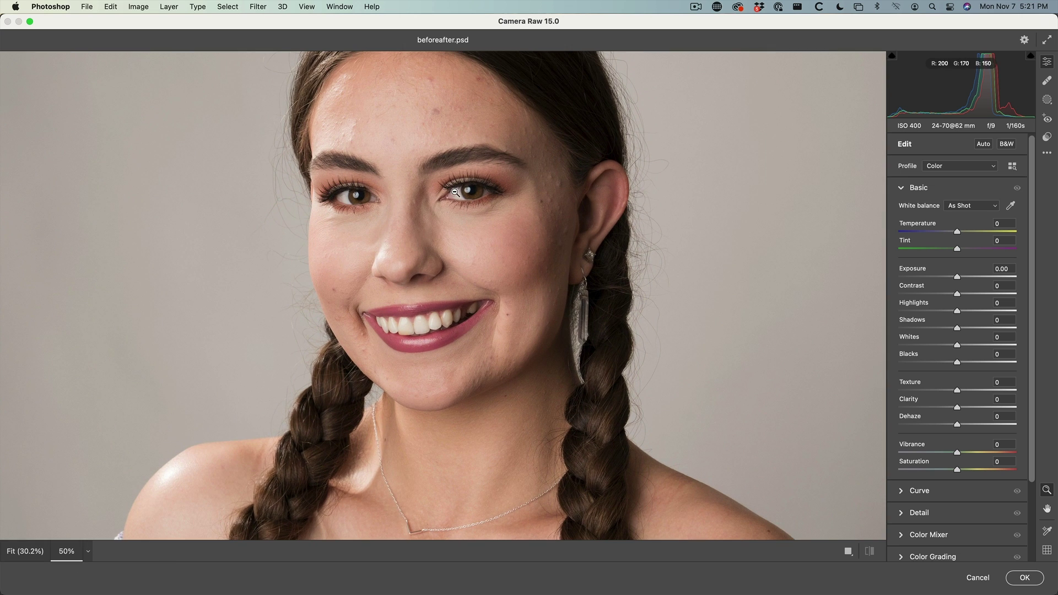
- Pan the view to centre the face and switch to the Healing tool
key(h)
drag(468, 158, 456, 238)
key(z)
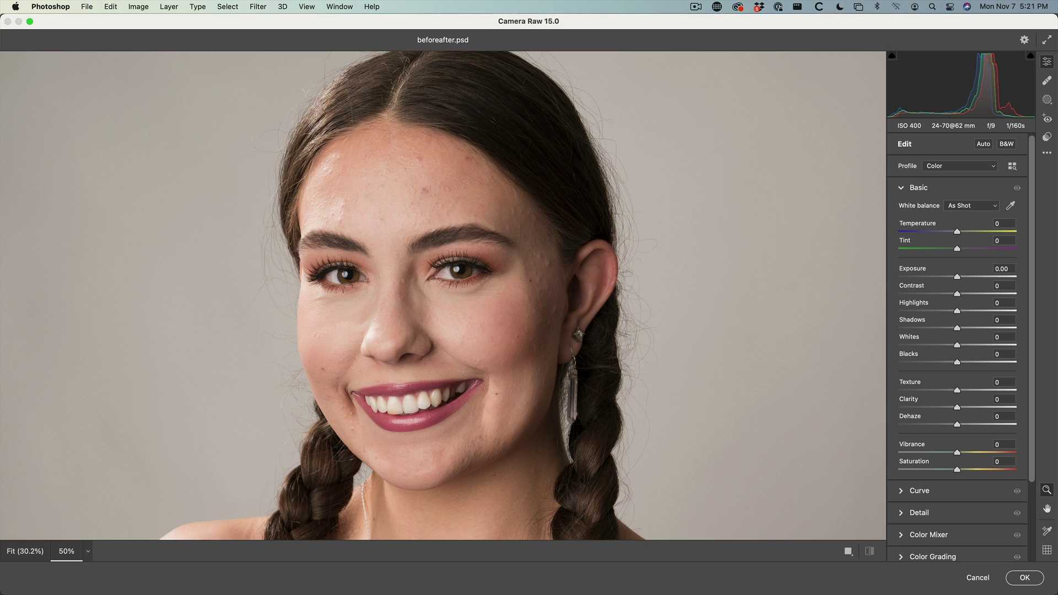
key(b)
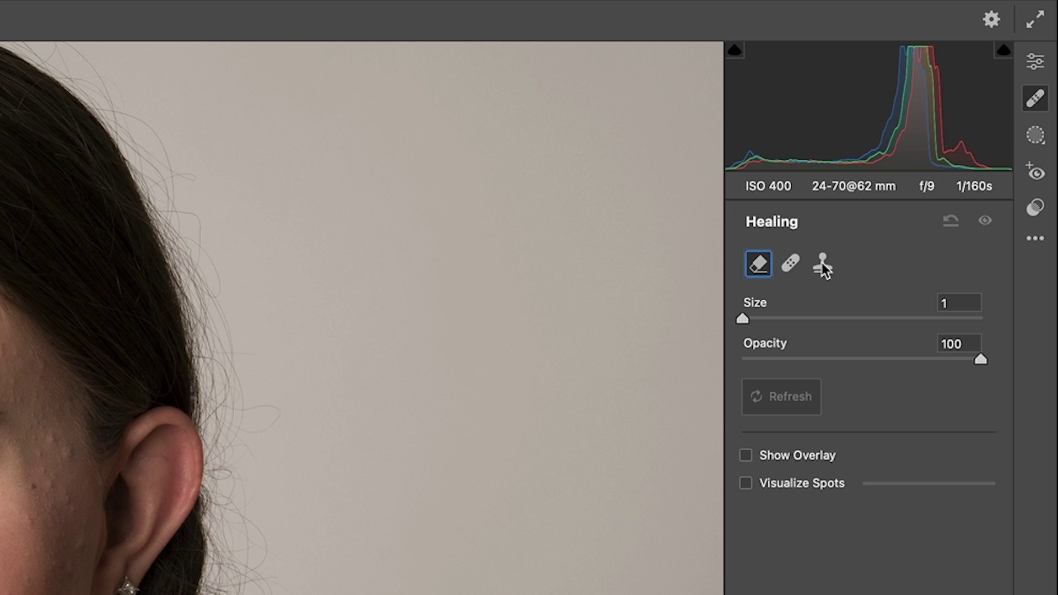
- Choose the Healing brush for blemish fixes, then show the Presets panel
click(792, 264)
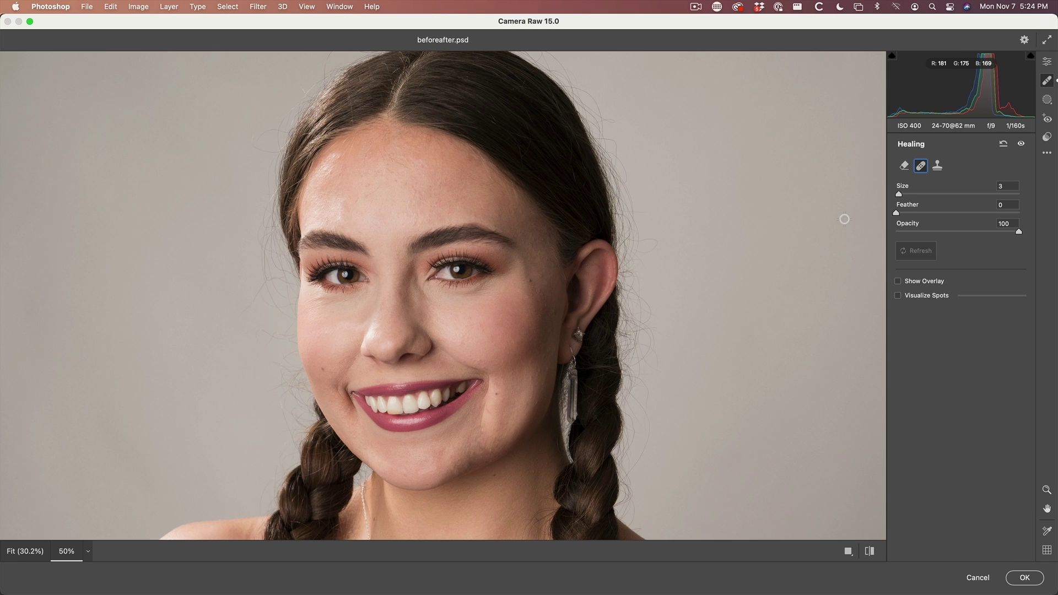
click(1046, 138)
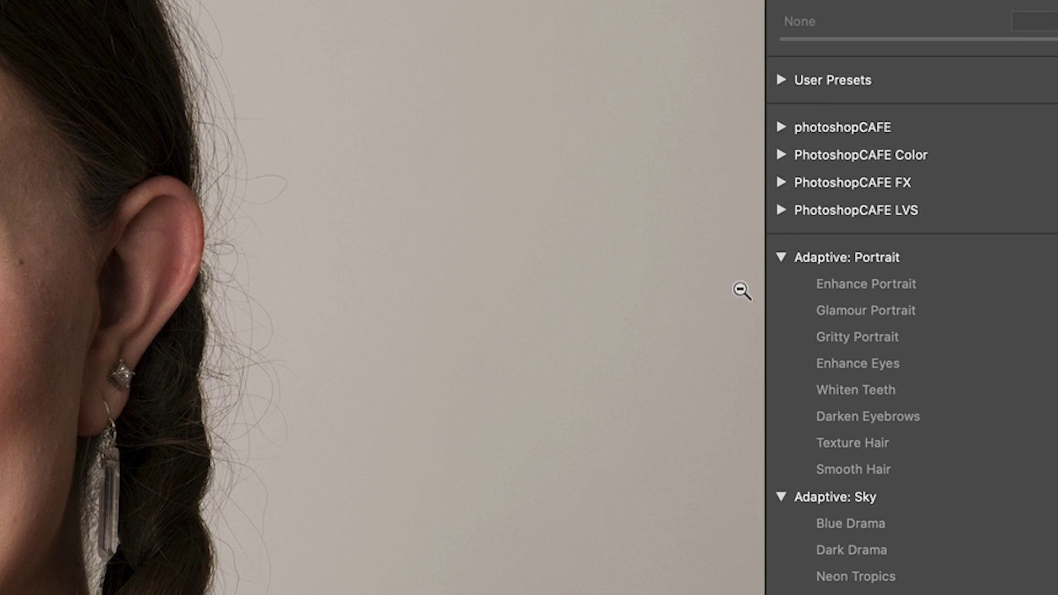
- Apply the Adaptive Glamour Portrait preset and select its Iris and Pupil mask
click(851, 313)
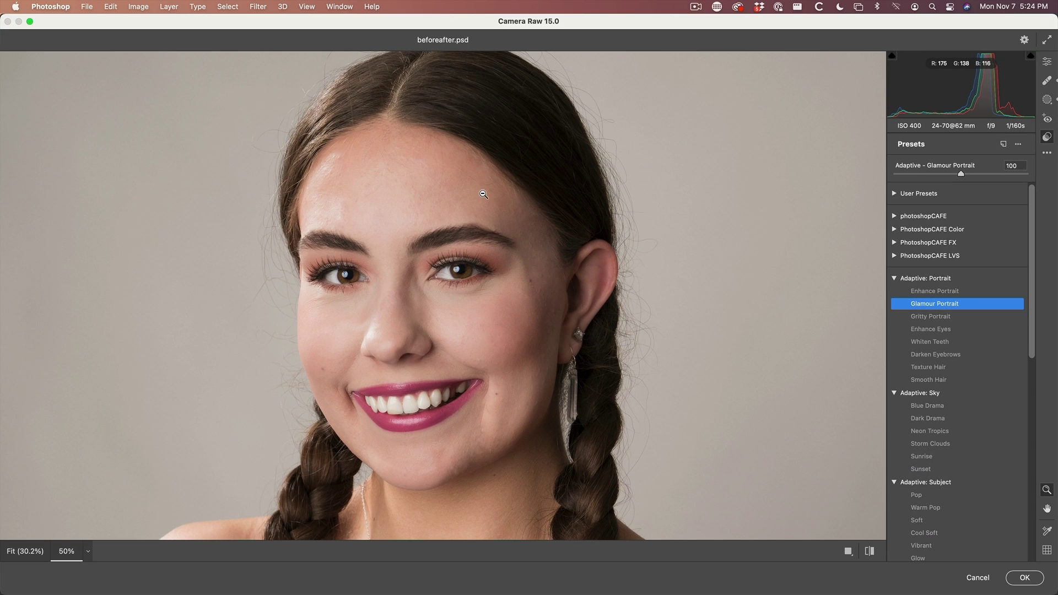
click(1048, 100)
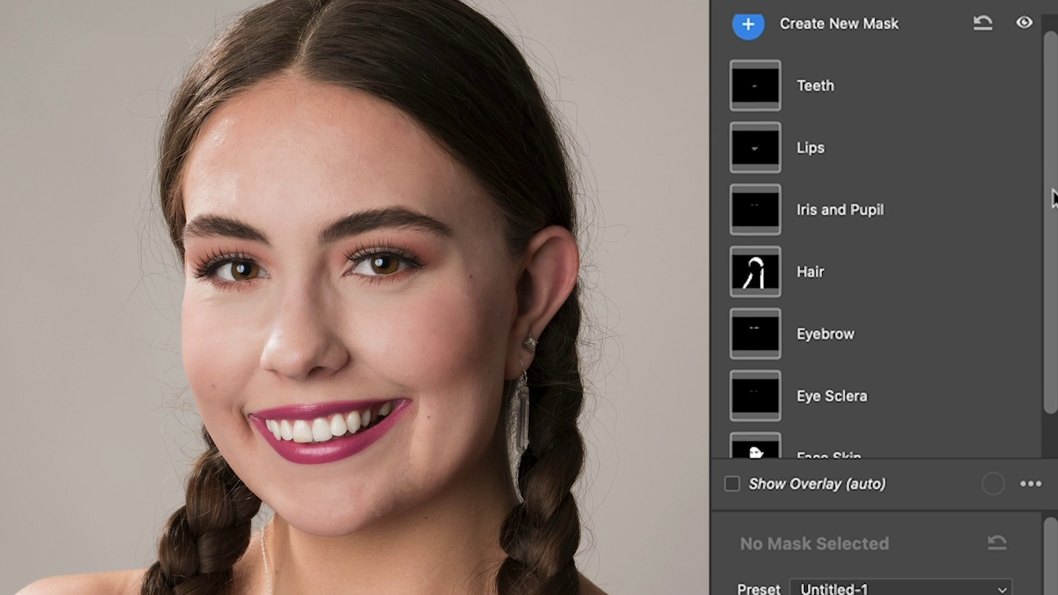
drag(1051, 198, 1054, 272)
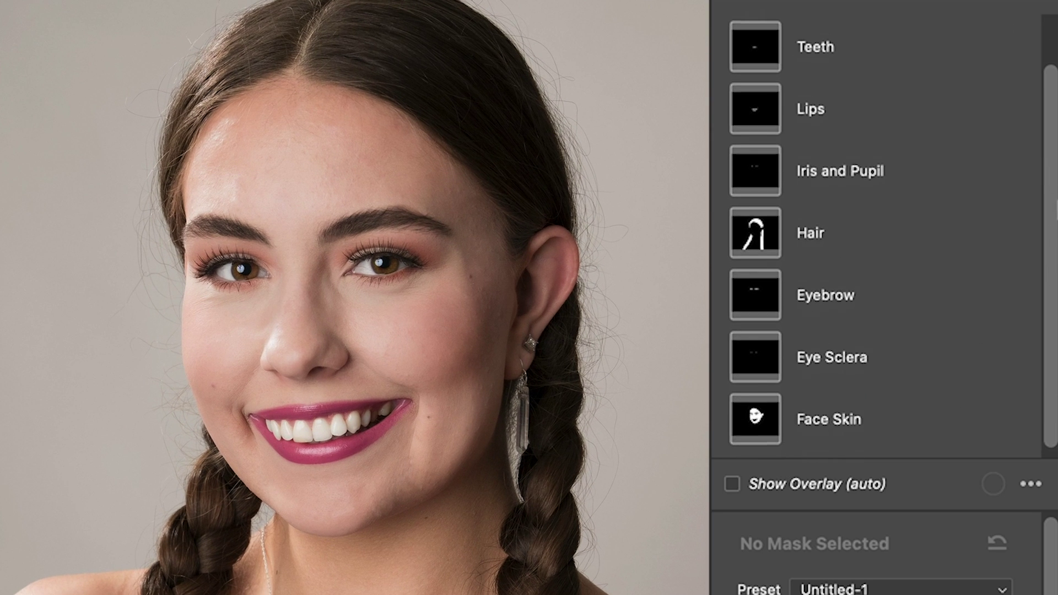
scroll(882, 232, up, 2)
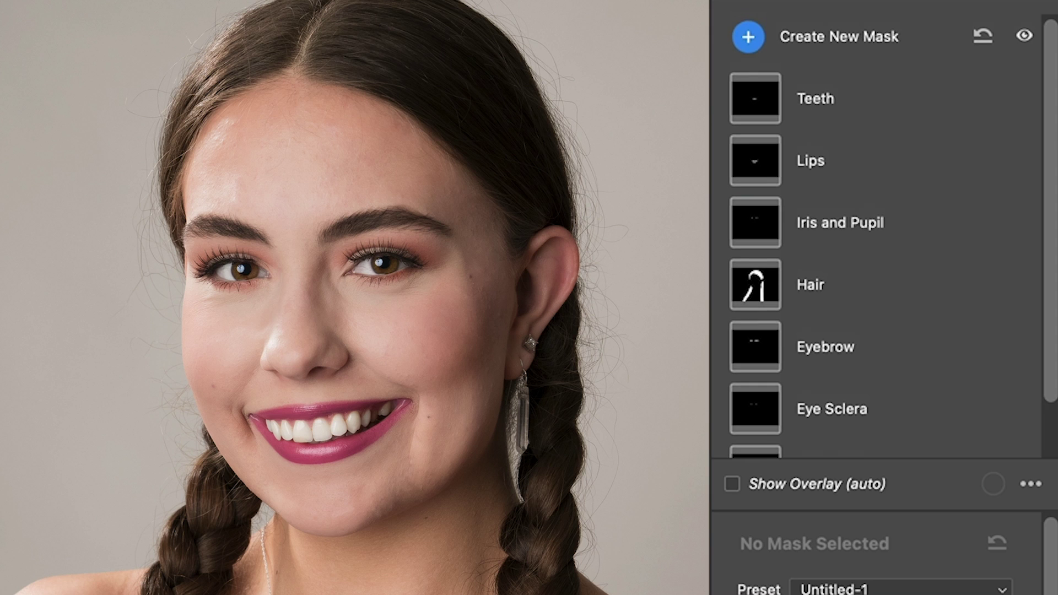
click(837, 222)
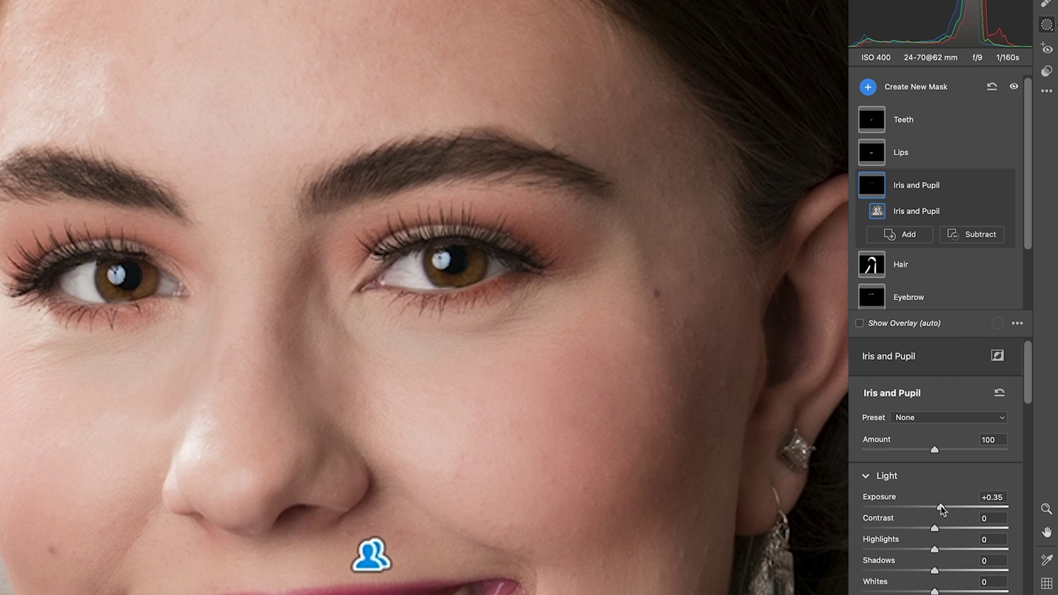
- Set Iris and Pupil to Exposure +0.20 and Shadows +24, then select the Hair mask
drag(943, 510, 940, 509)
drag(937, 573, 954, 573)
click(903, 266)
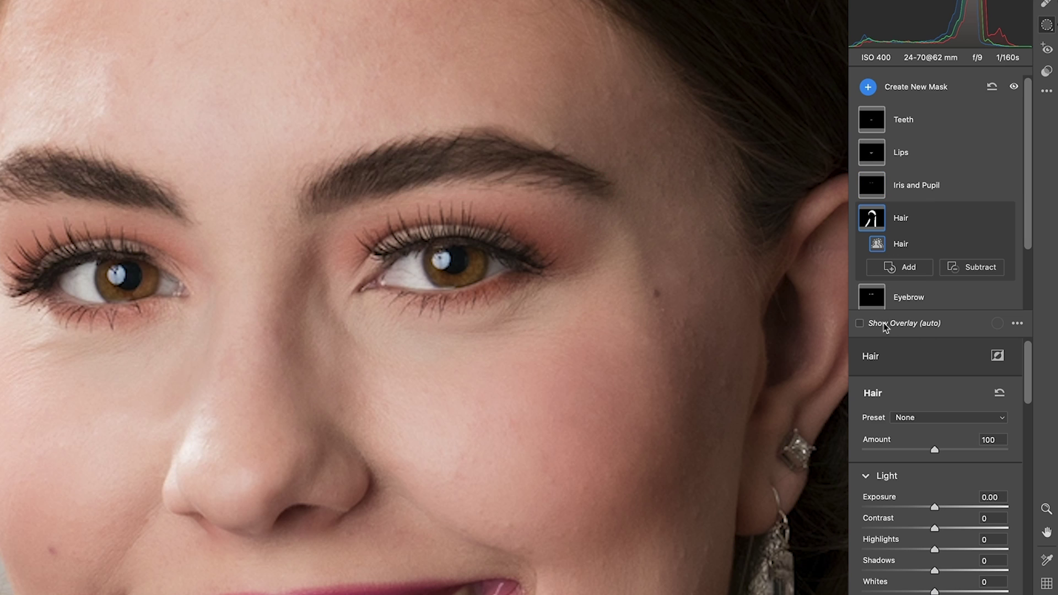
key(ctrl+0)
drag(1026, 357, 1026, 538)
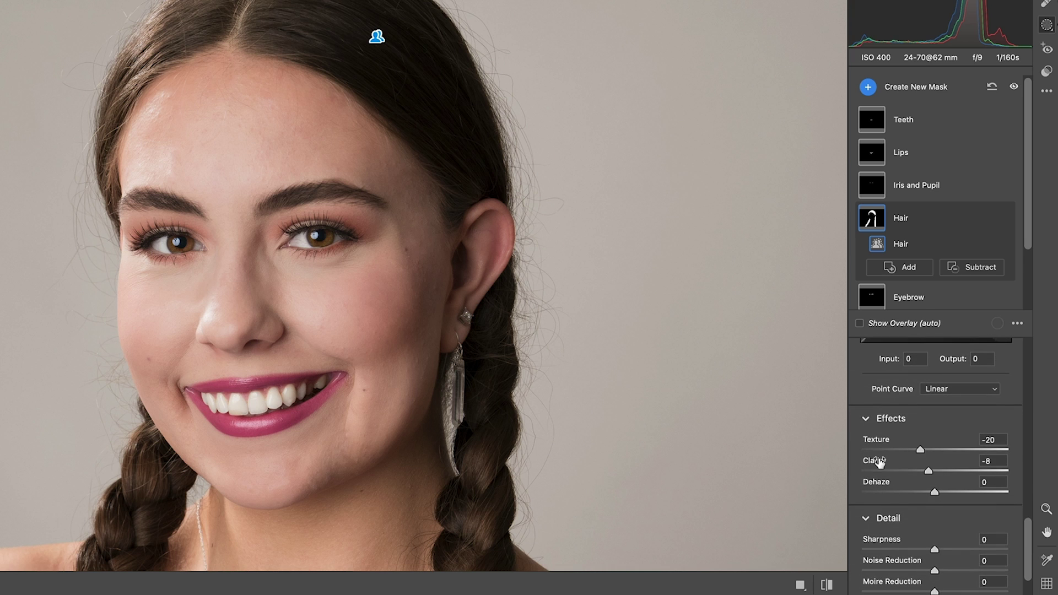
- Set the Hair mask's Clarity to 0 and its Texture to -31
click(986, 462)
text(0)
mouse_move(942, 451)
mouse_down()
mouse_move(994, 450)
mouse_move(875, 451)
mouse_move(952, 451)
mouse_up()
drag(994, 450, 887, 448)
drag(1029, 125, 1028, 189)
- Set the Eye Sclera mask's Exposure to 0 and Saturation to -79
click(920, 256)
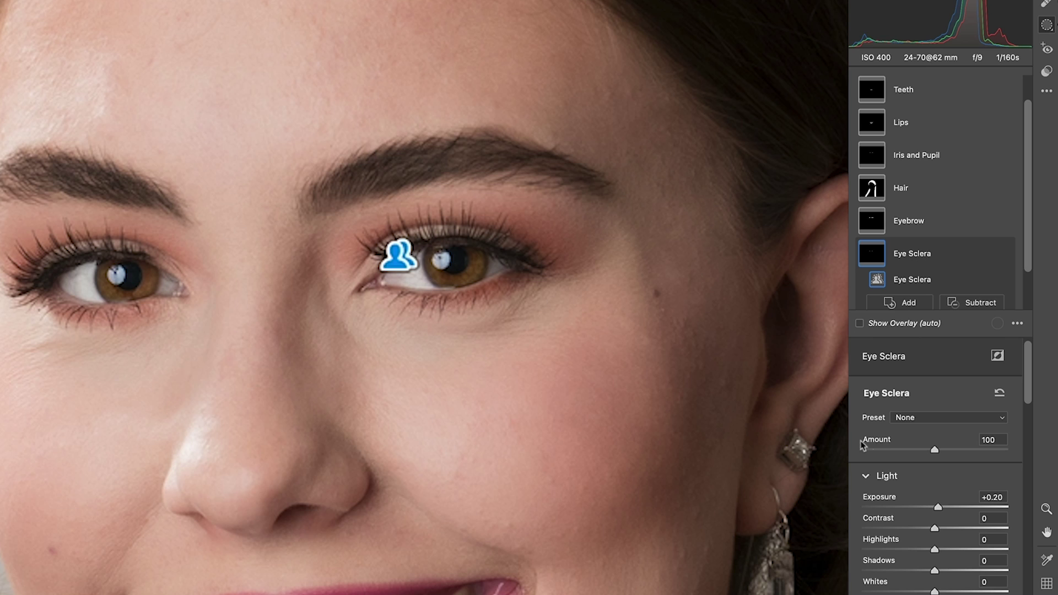
click(1002, 498)
text(0)
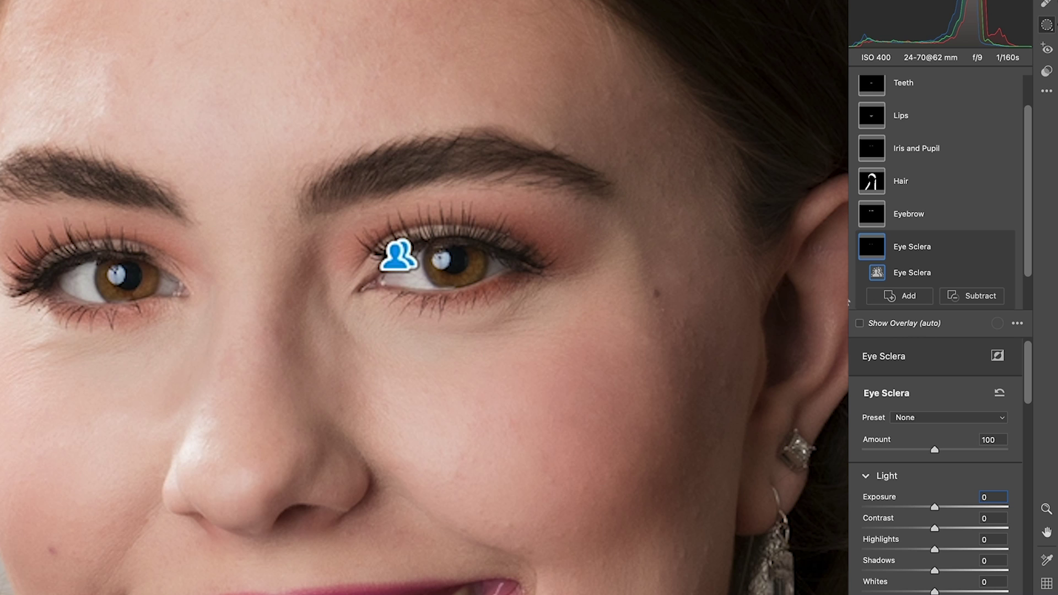
drag(1022, 351, 1023, 371)
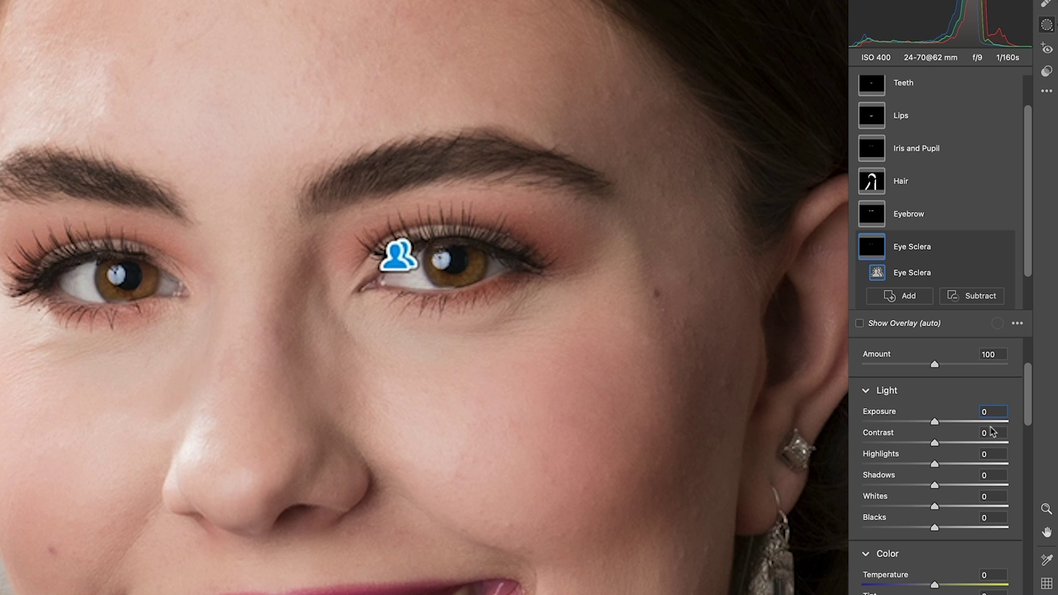
drag(1029, 412, 1027, 469)
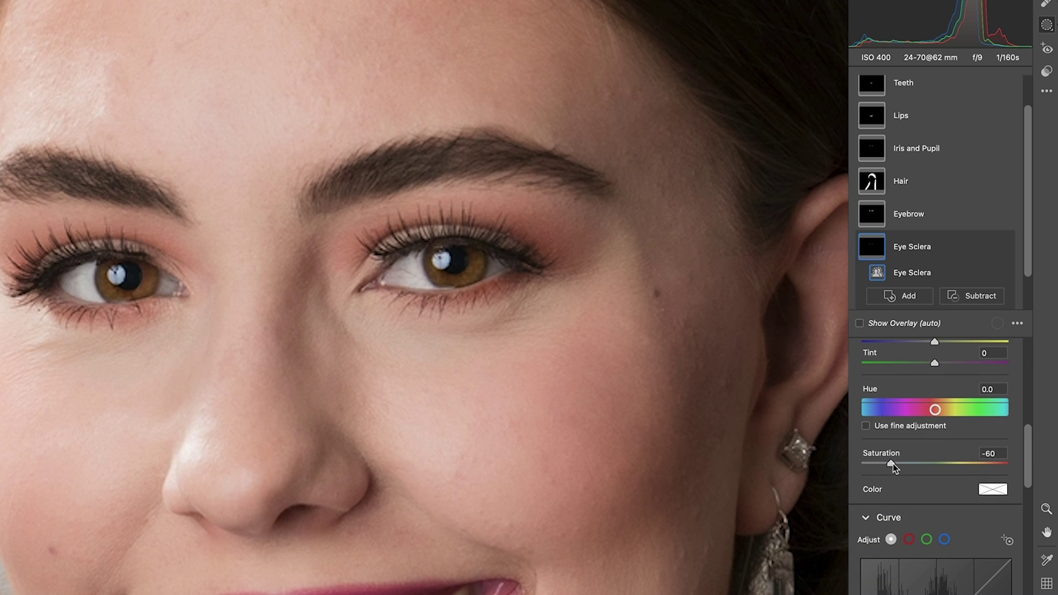
drag(893, 465, 926, 466)
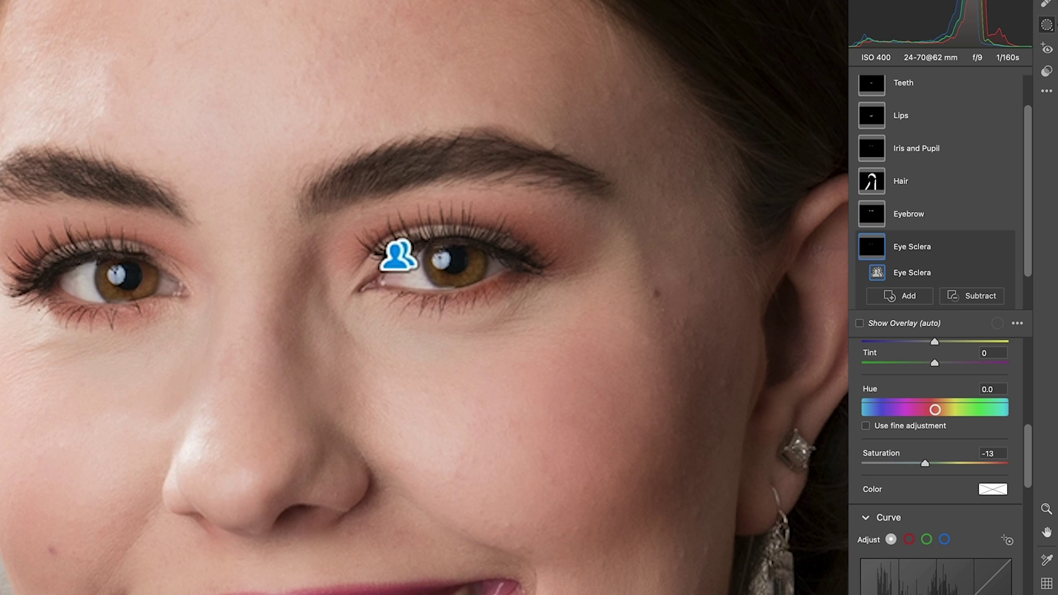
drag(926, 464, 878, 462)
- Reset the Teeth mask's Exposure to 0
click(905, 88)
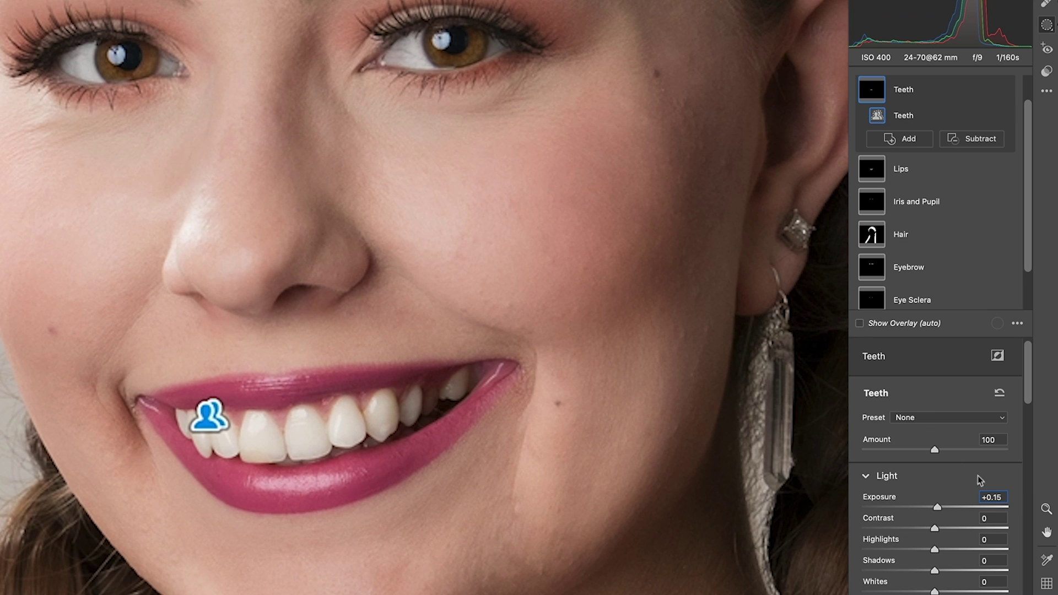
click(976, 497)
text(0)
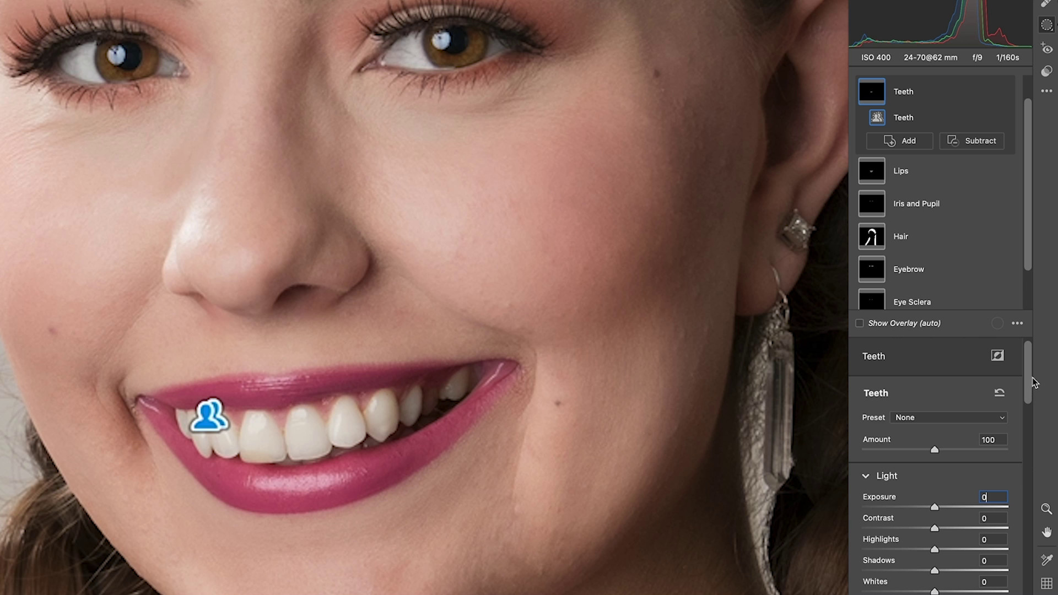
- Whiten the teeth by lowering the Teeth mask's Saturation to -74
drag(1028, 381, 1025, 470)
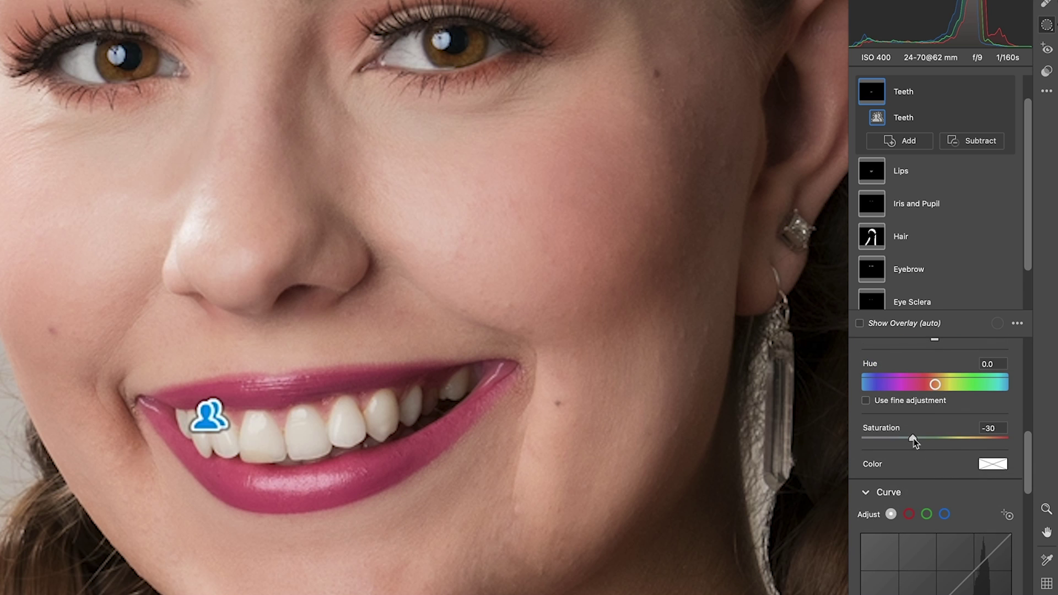
drag(913, 439, 880, 440)
drag(881, 439, 881, 439)
drag(1028, 161, 1029, 237)
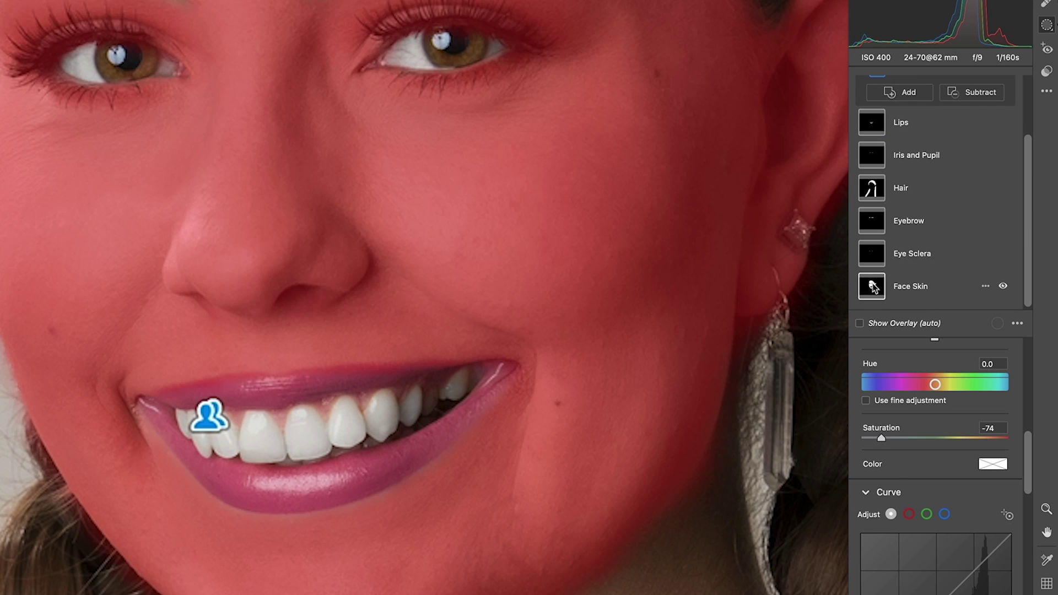
- Set the Face Skin mask's Shadows to +8
click(904, 286)
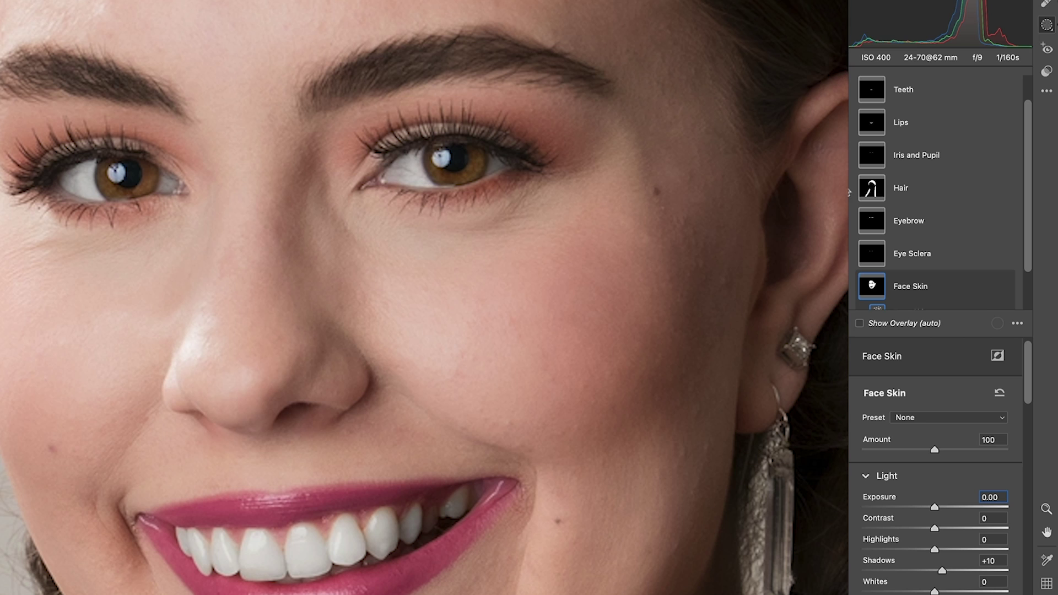
mouse_move(972, 190)
drag(1026, 361, 1027, 399)
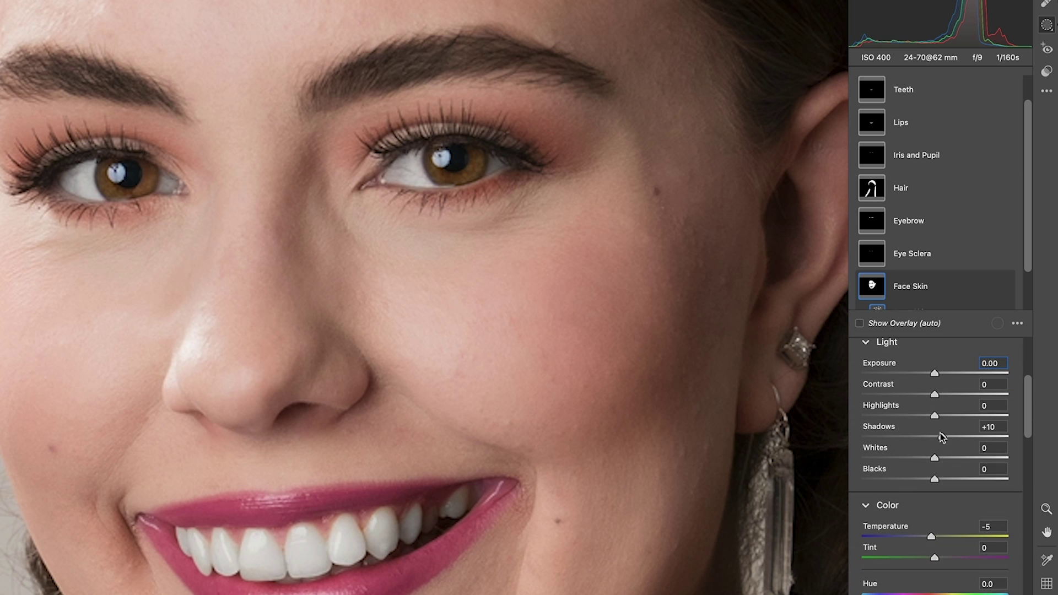
drag(943, 438, 940, 439)
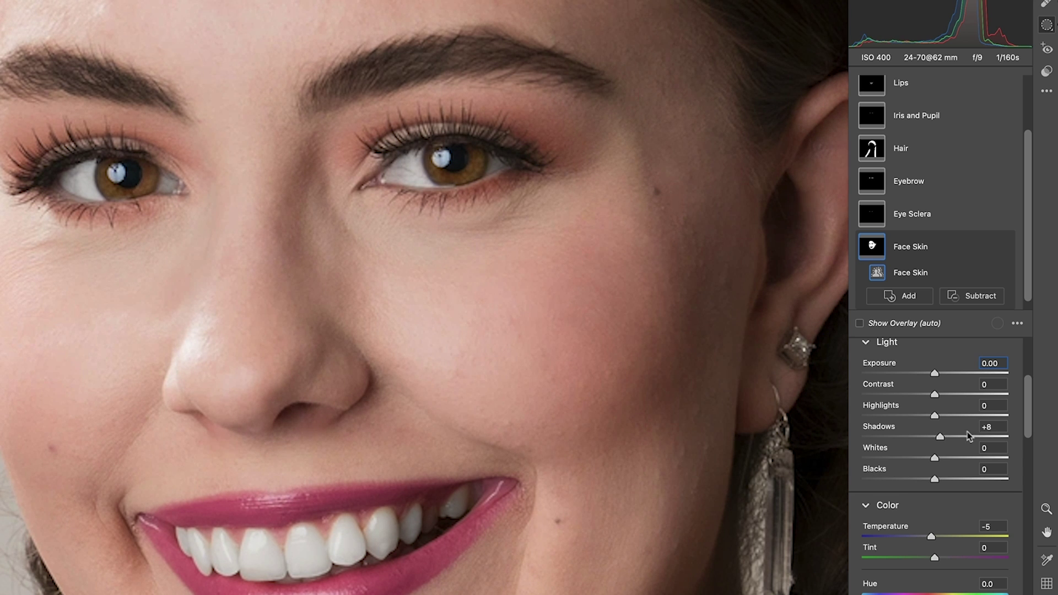
- Set the face skin Clarity to 0 and Texture to -45 to smooth the skin
drag(1032, 401, 1005, 540)
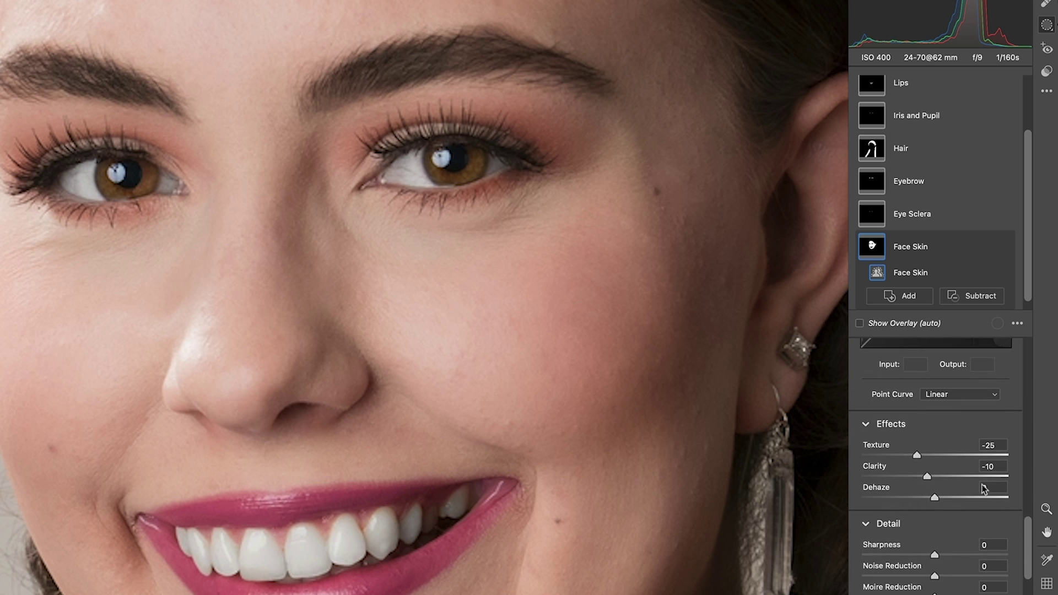
click(996, 467)
text(0)
drag(918, 454, 866, 452)
mouse_move(890, 452)
mouse_down()
mouse_move(914, 452)
mouse_move(904, 456)
mouse_up()
- Zoom out and set the Face Skin mask's Temperature to +2
scroll(1029, 165, up, 3)
key(ctrl+minus)
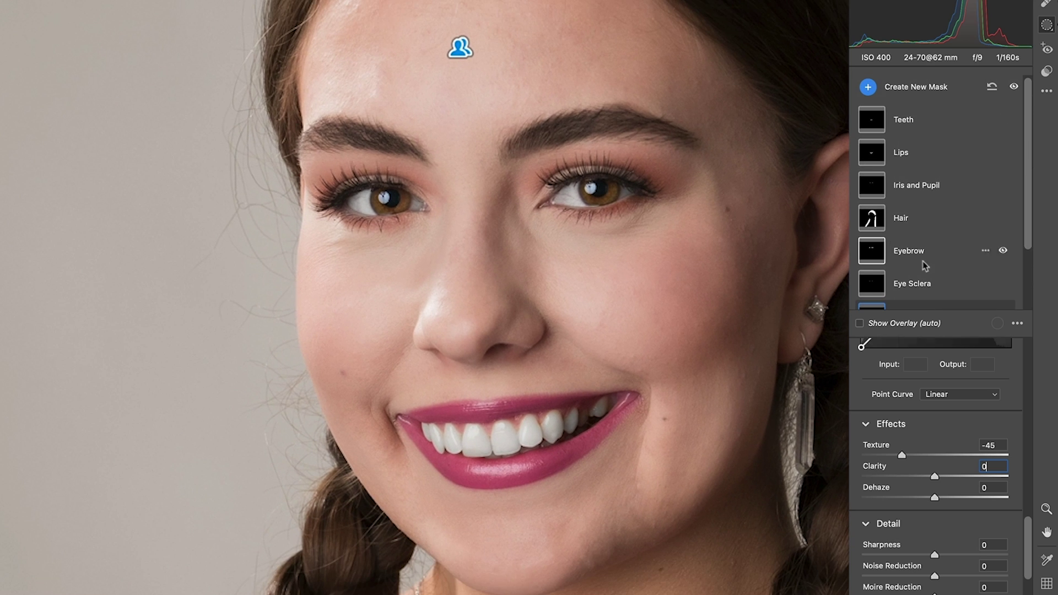
drag(1029, 530, 1014, 396)
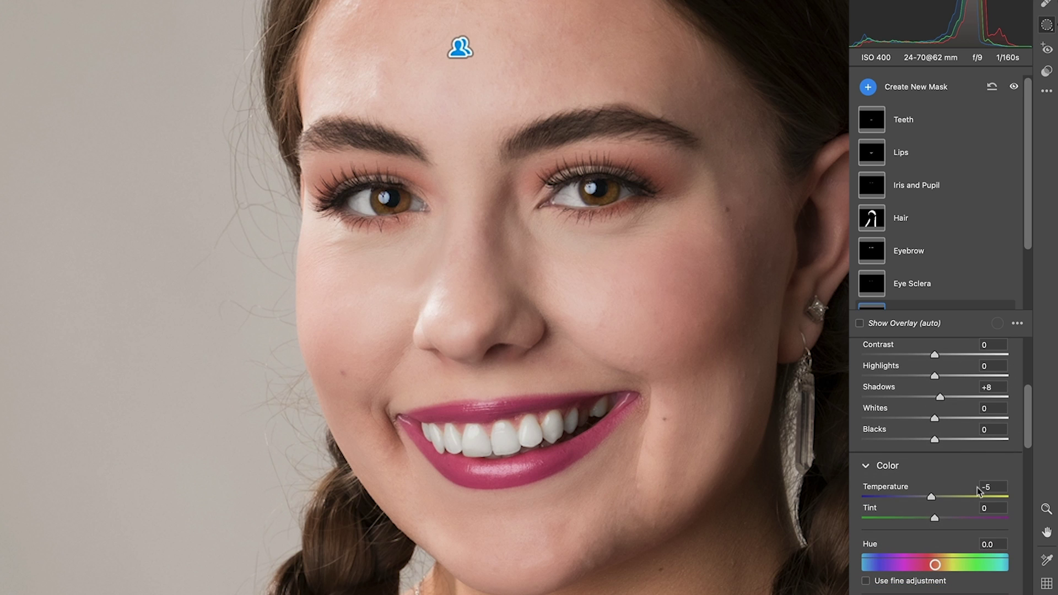
drag(932, 499, 932, 499)
drag(937, 498, 936, 497)
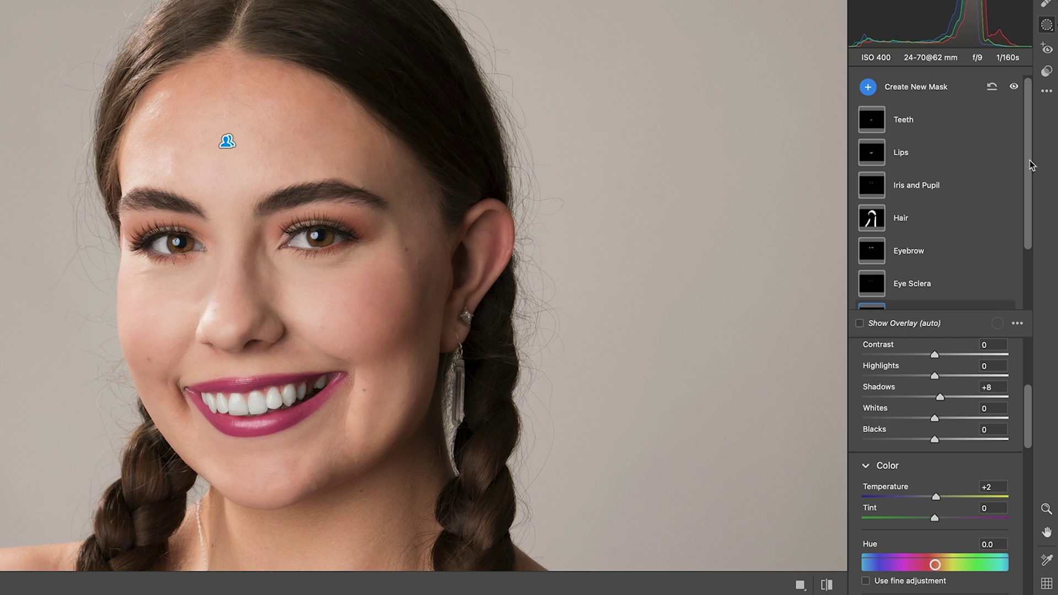
- Fit the whole photo in view from the zoom menu
scroll(1030, 165, down, 3)
scroll(1027, 129, up, 3)
click(0, 586)
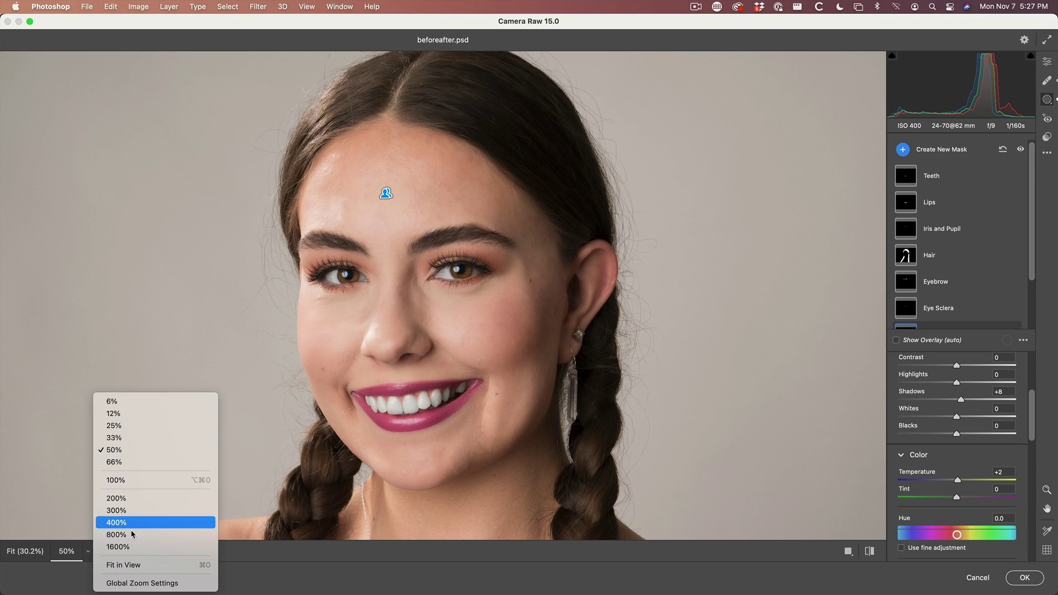
click(124, 565)
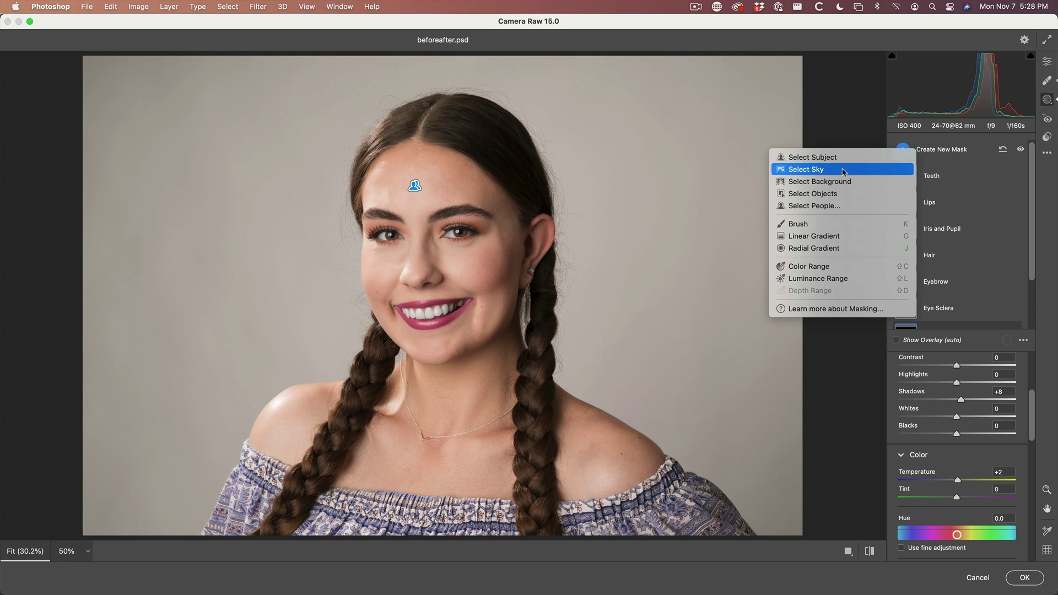
- Add a Person 1 Body Skin mask, set its Texture to -27, and commit with OK
click(834, 206)
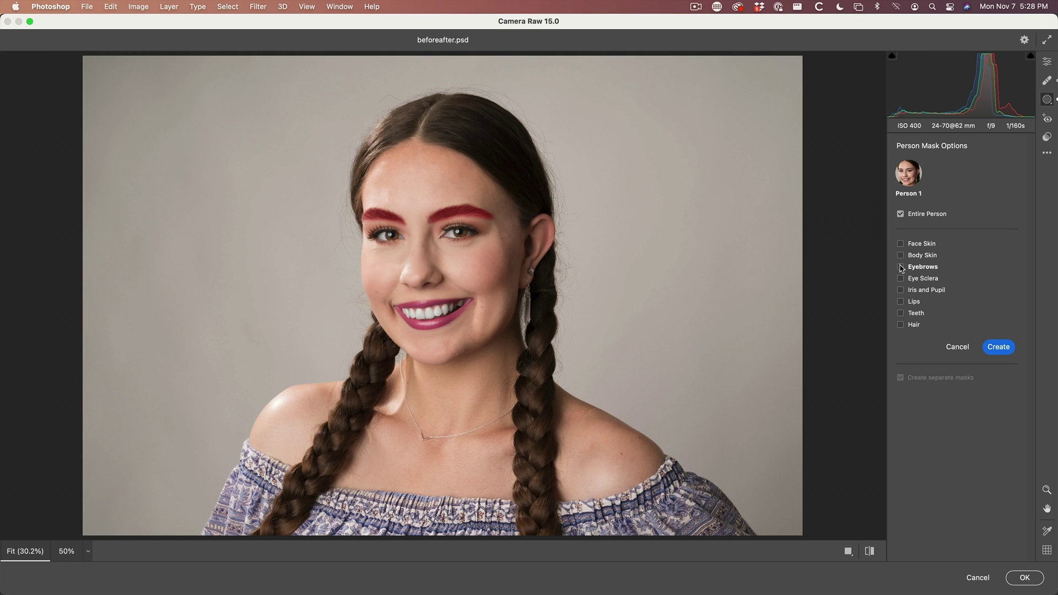
click(999, 347)
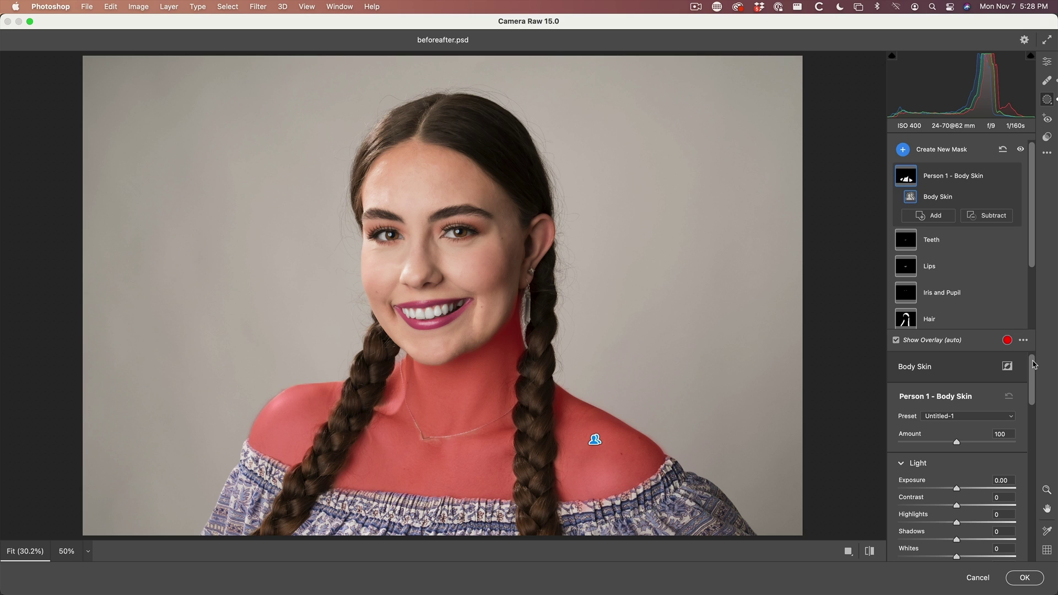
drag(1034, 364, 1034, 505)
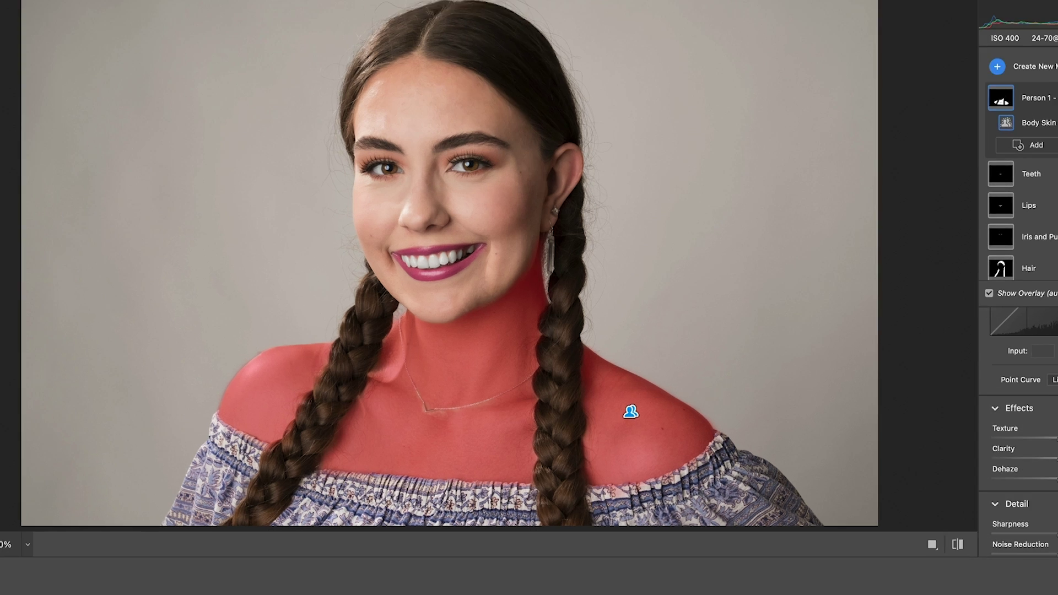
drag(958, 463, 949, 462)
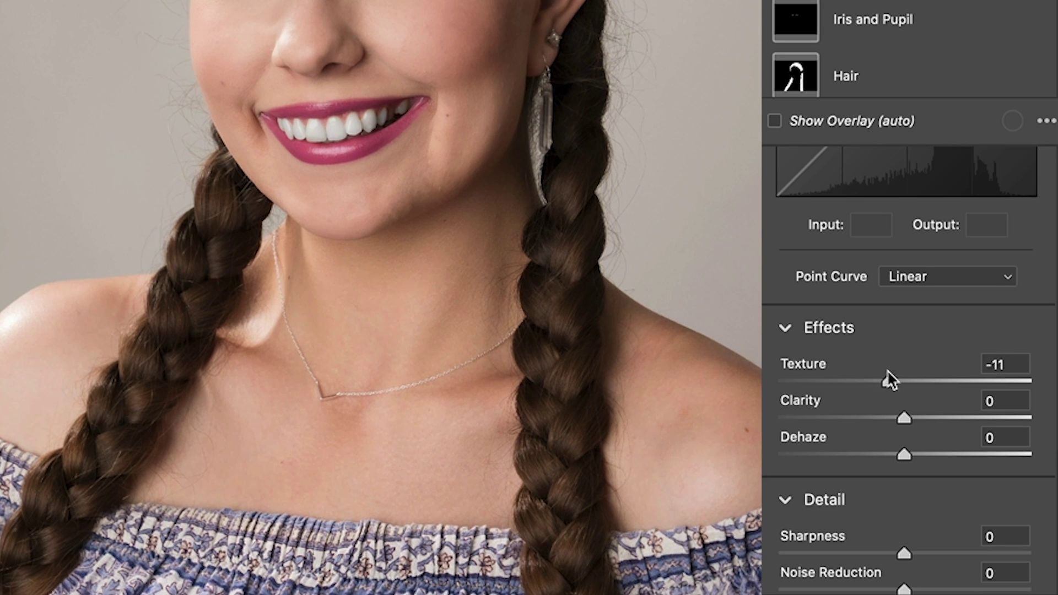
mouse_move(864, 371)
mouse_down()
mouse_move(916, 373)
mouse_move(873, 374)
mouse_up()
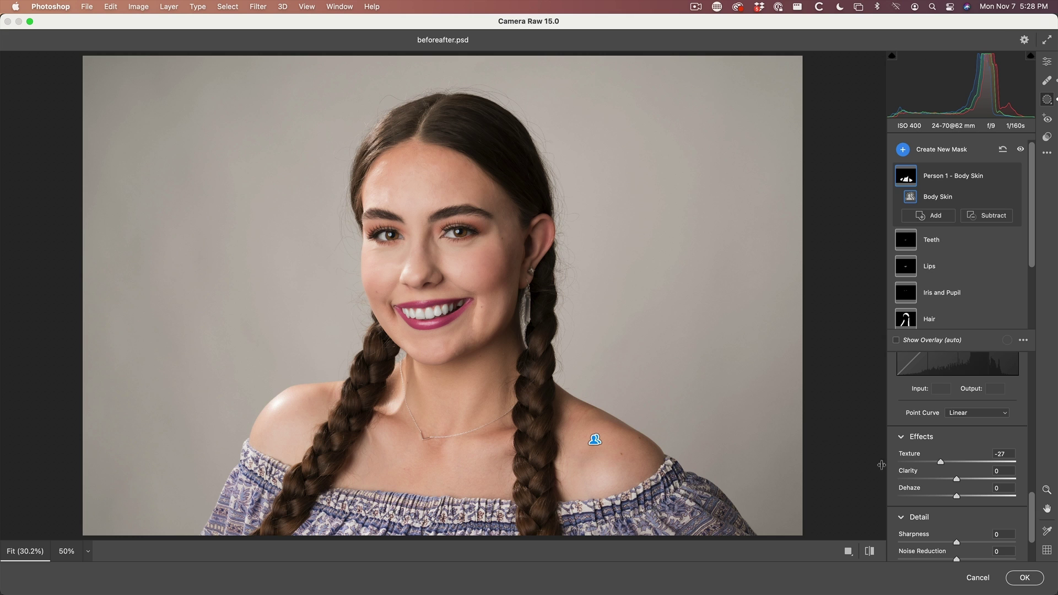
click(1034, 582)
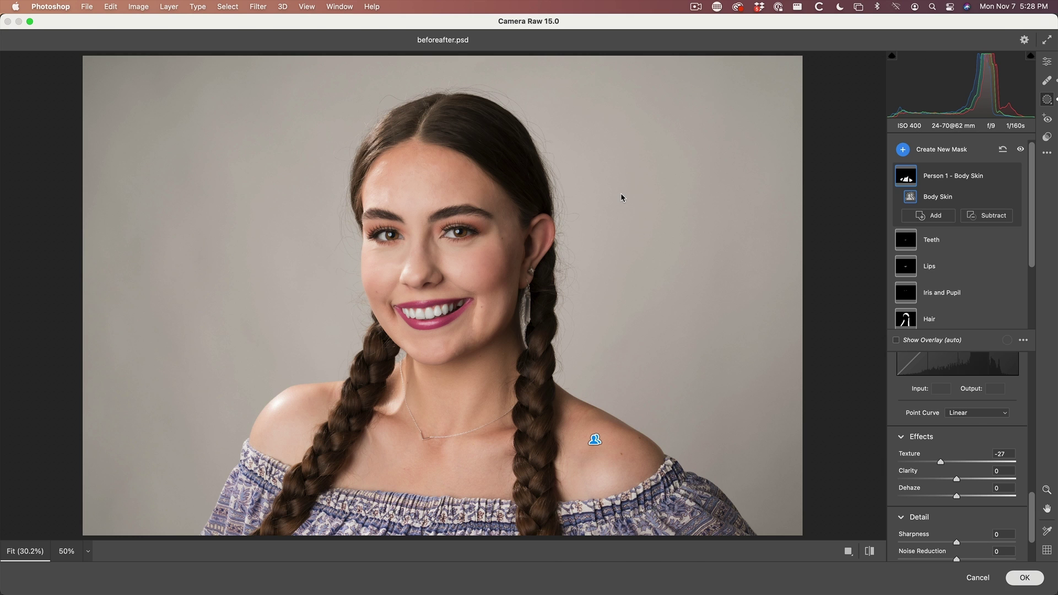